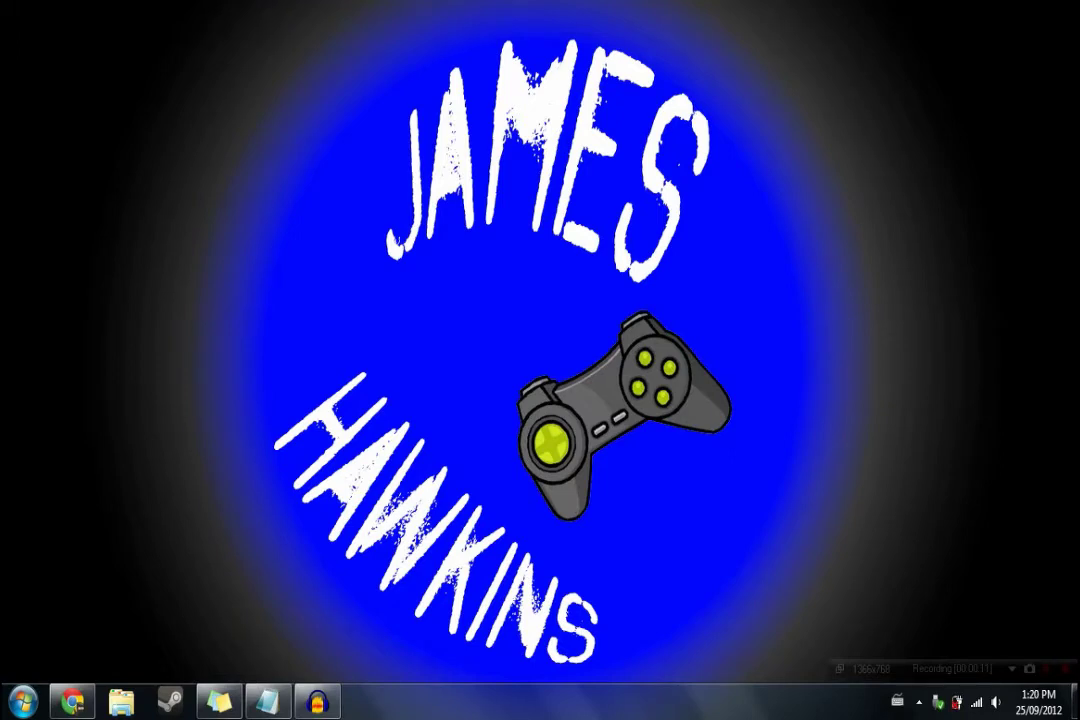
key(super)
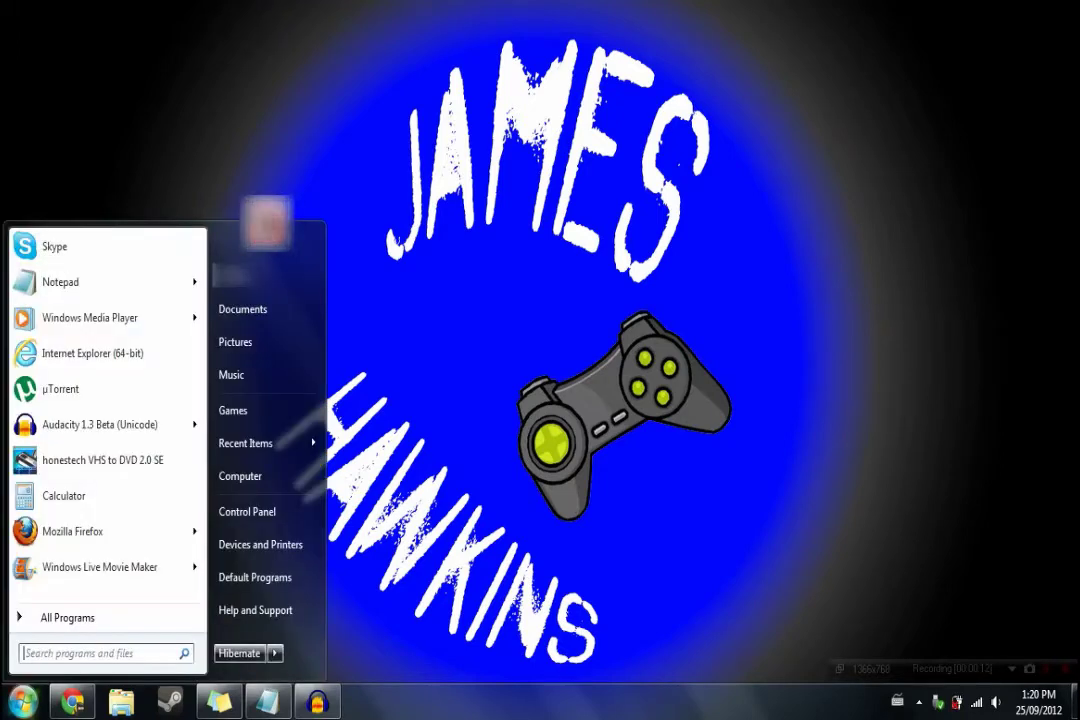
mouse_move(295, 652)
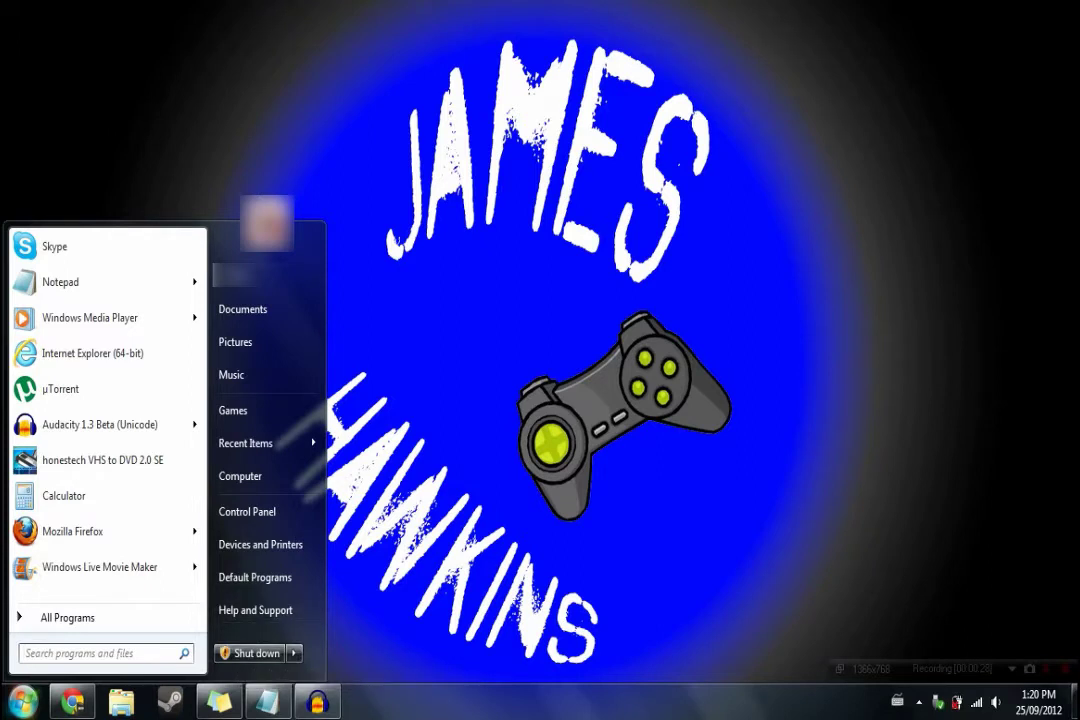
key(Escape)
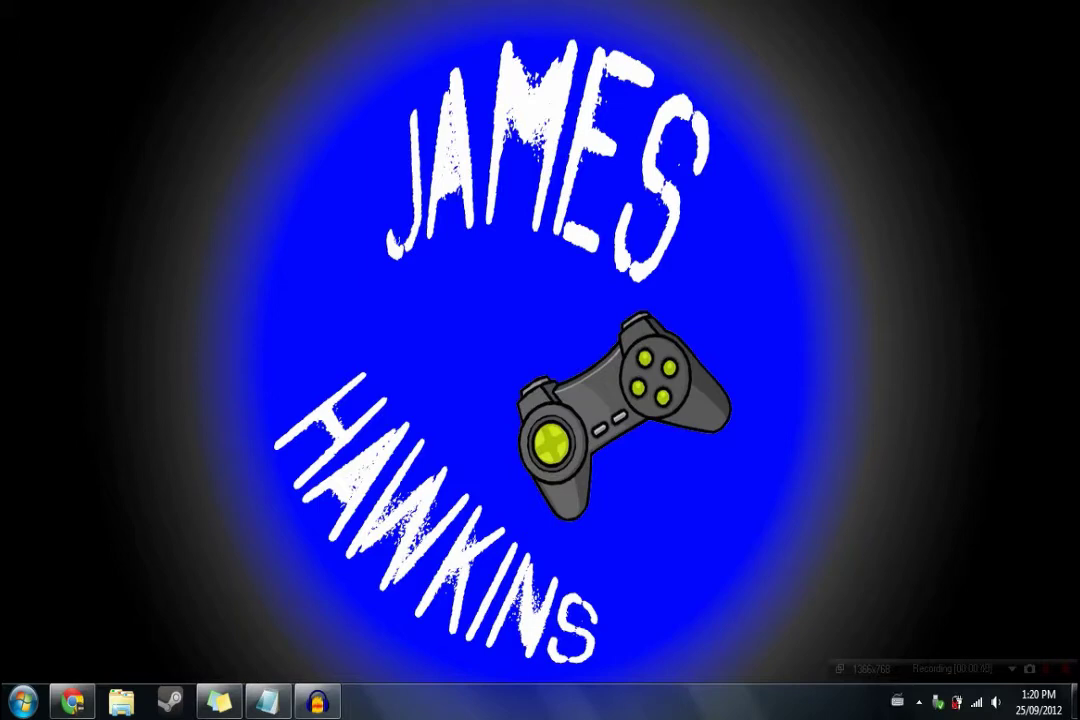
right_click(494, 41)
key(Escape)
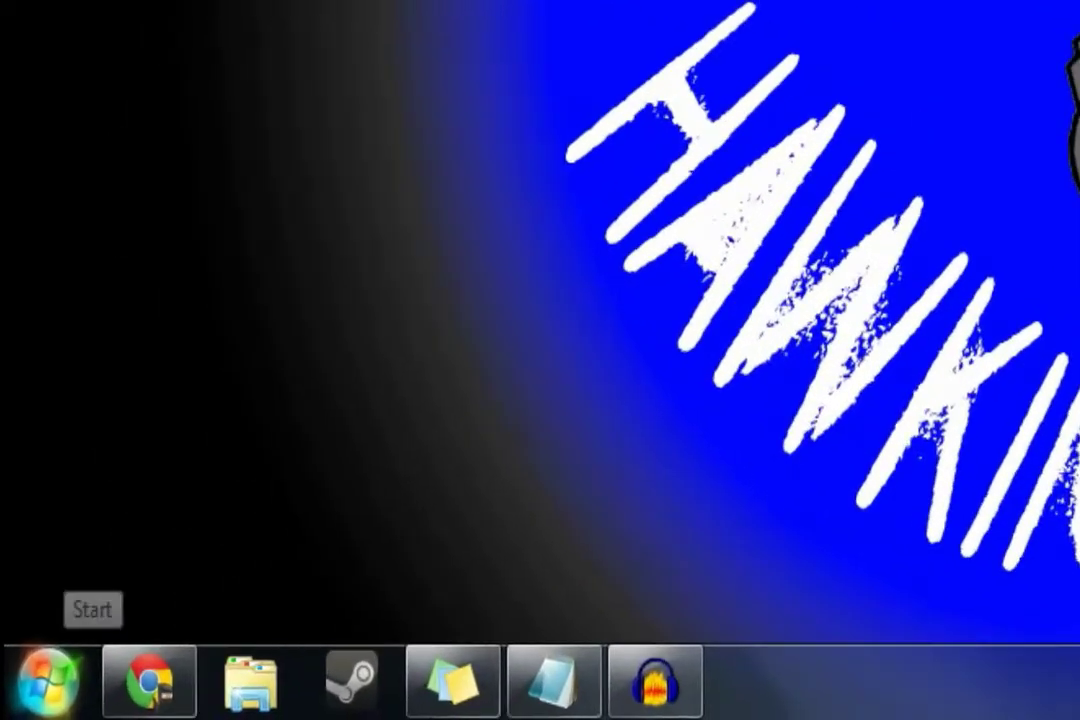
- Search the computer's programs for regedit and launch the Registry Editor
click(47, 678)
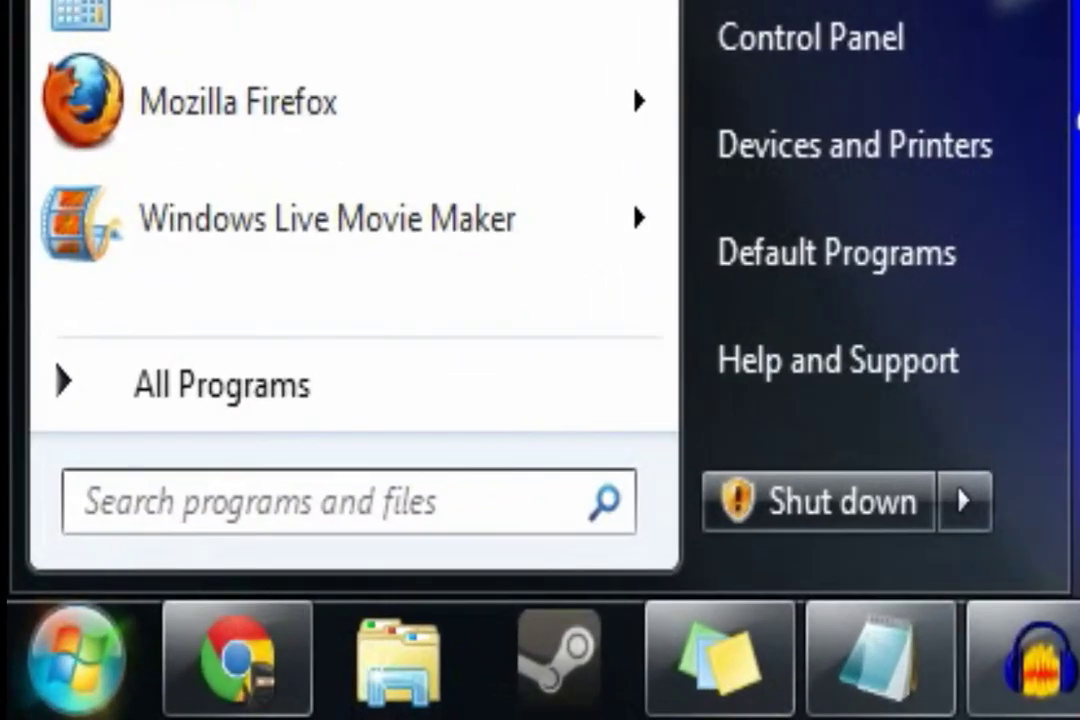
text(regedit)
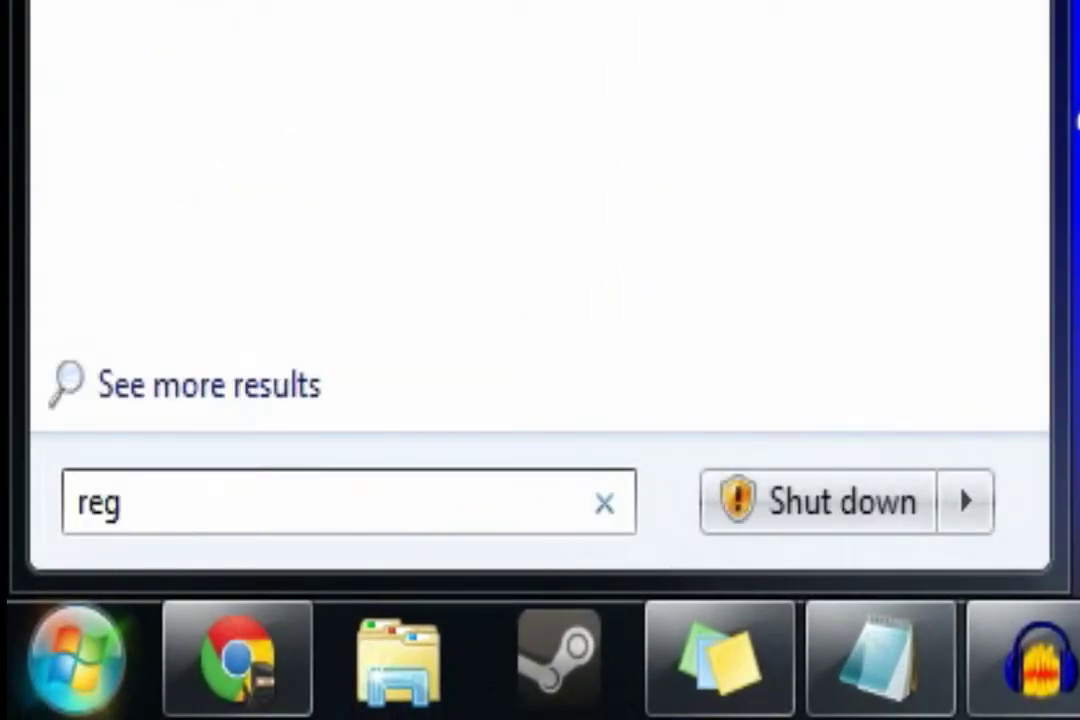
text(.ex)
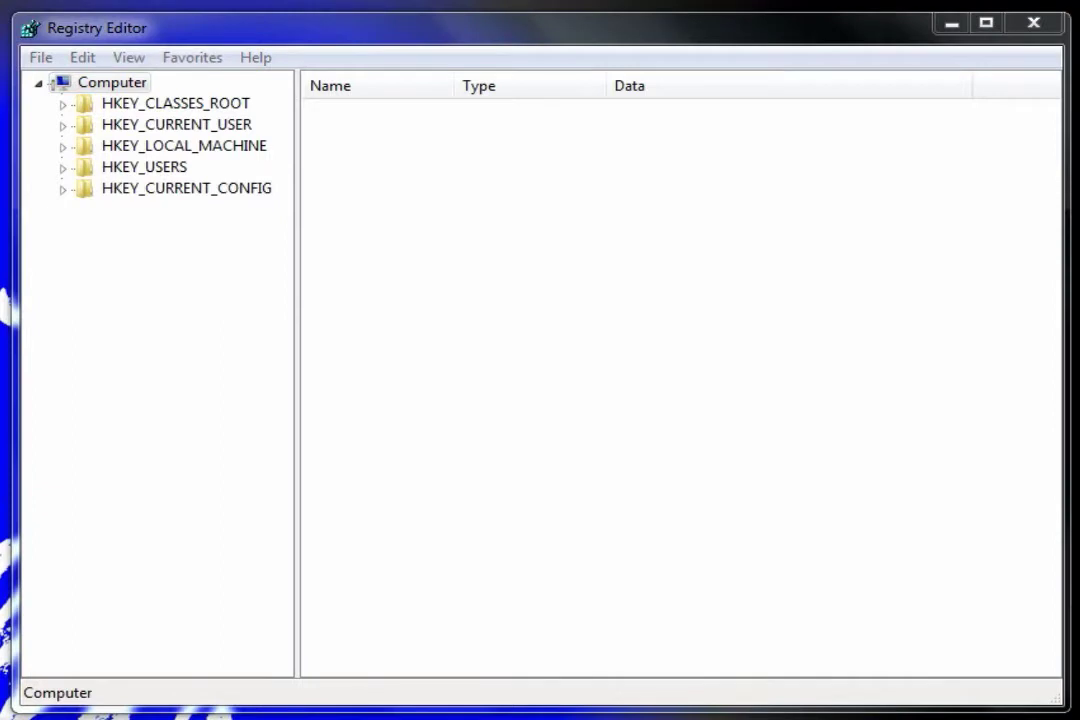
- Navigate the registry tree to HKEY_CURRENT_USER\Software\Policies\Microsoft\Windows and select the Windows key
click(62, 125)
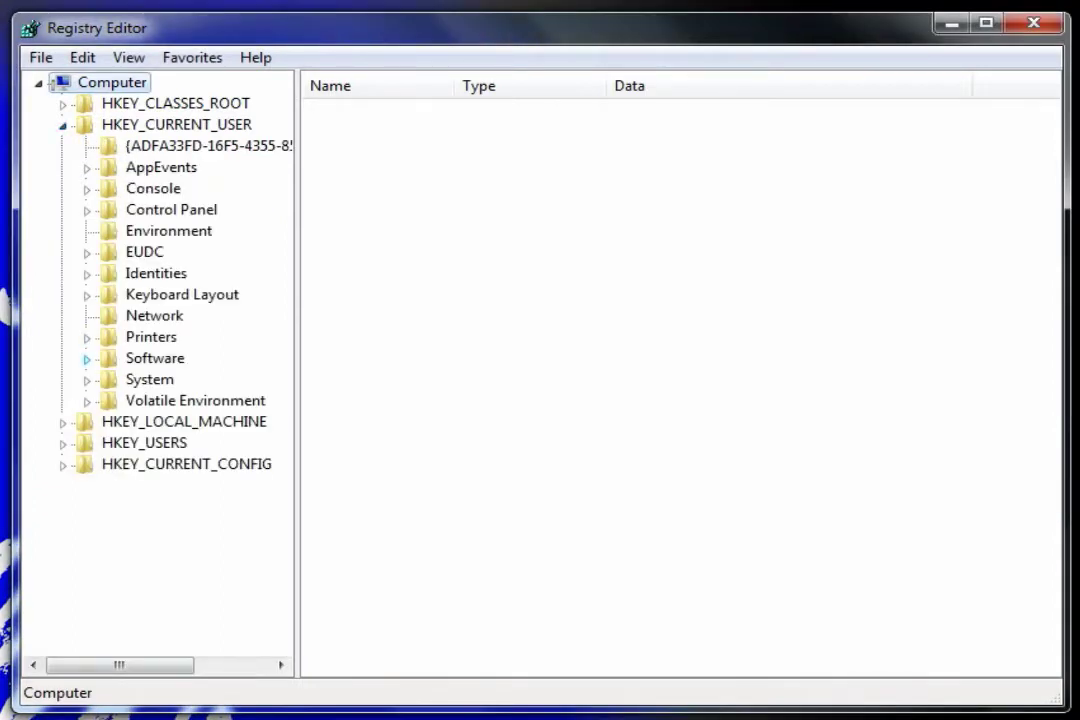
click(87, 358)
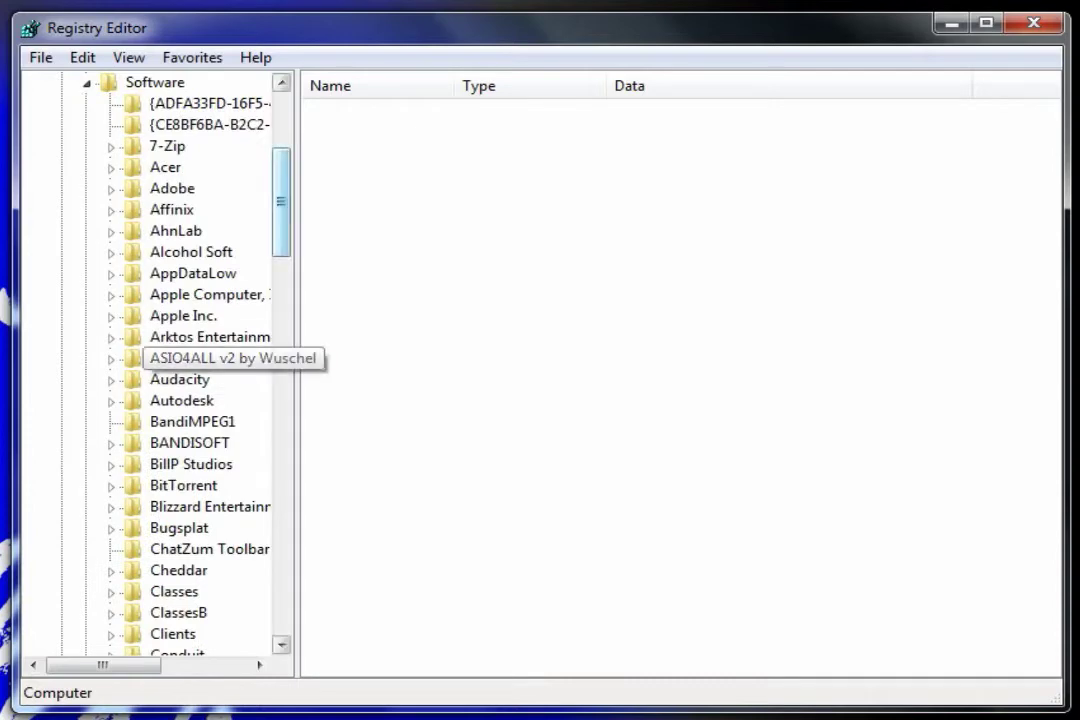
scroll(200, 356, down, 14)
scroll(200, 356, down, 13)
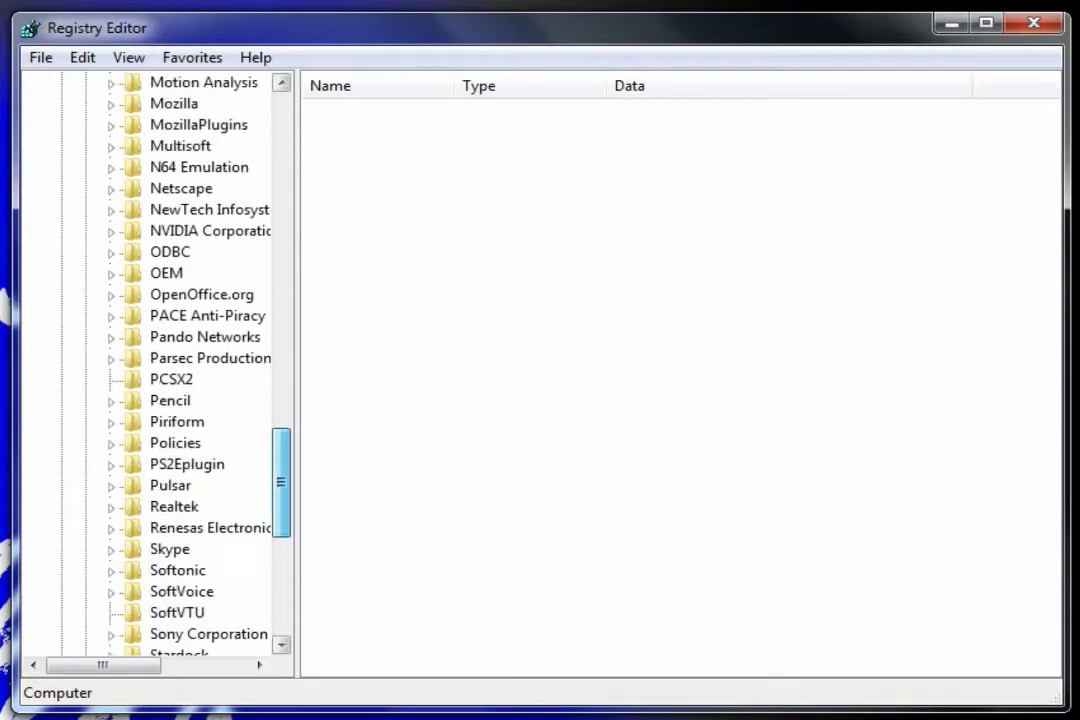
click(111, 421)
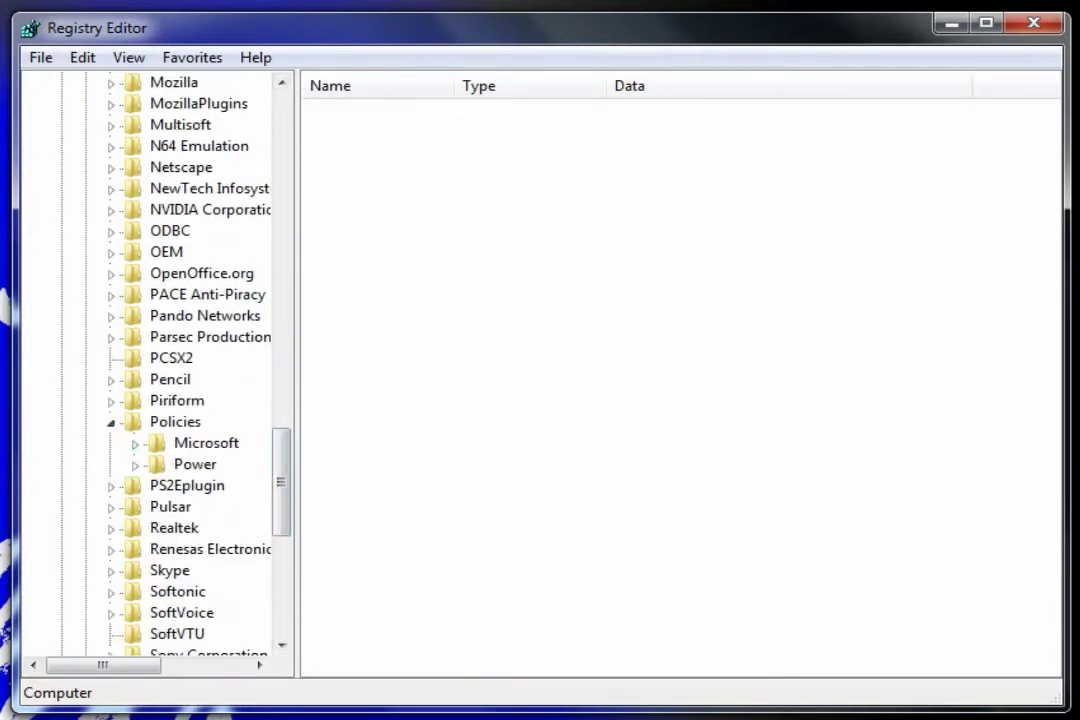
click(135, 443)
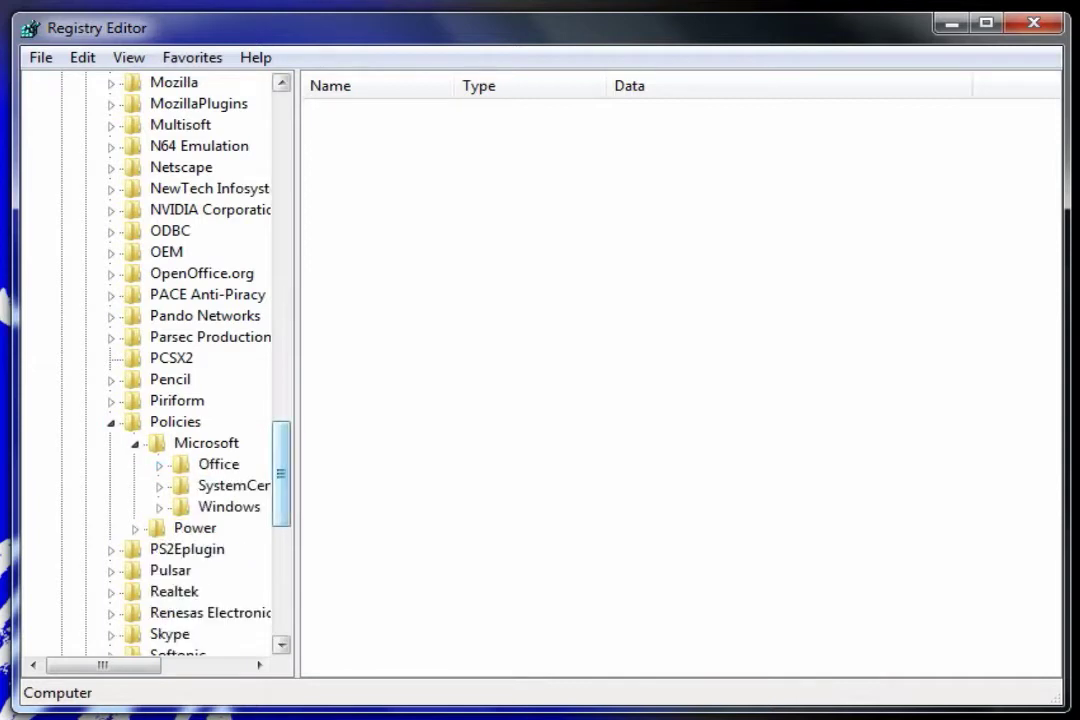
scroll(281, 500, down, 3)
click(158, 337)
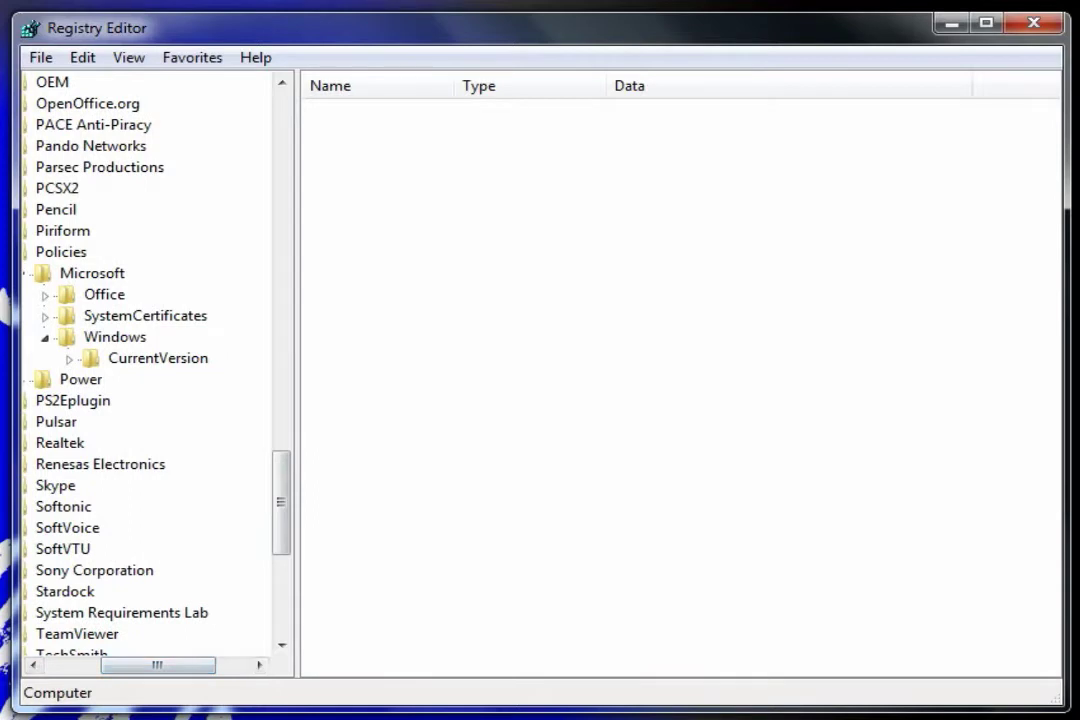
click(115, 337)
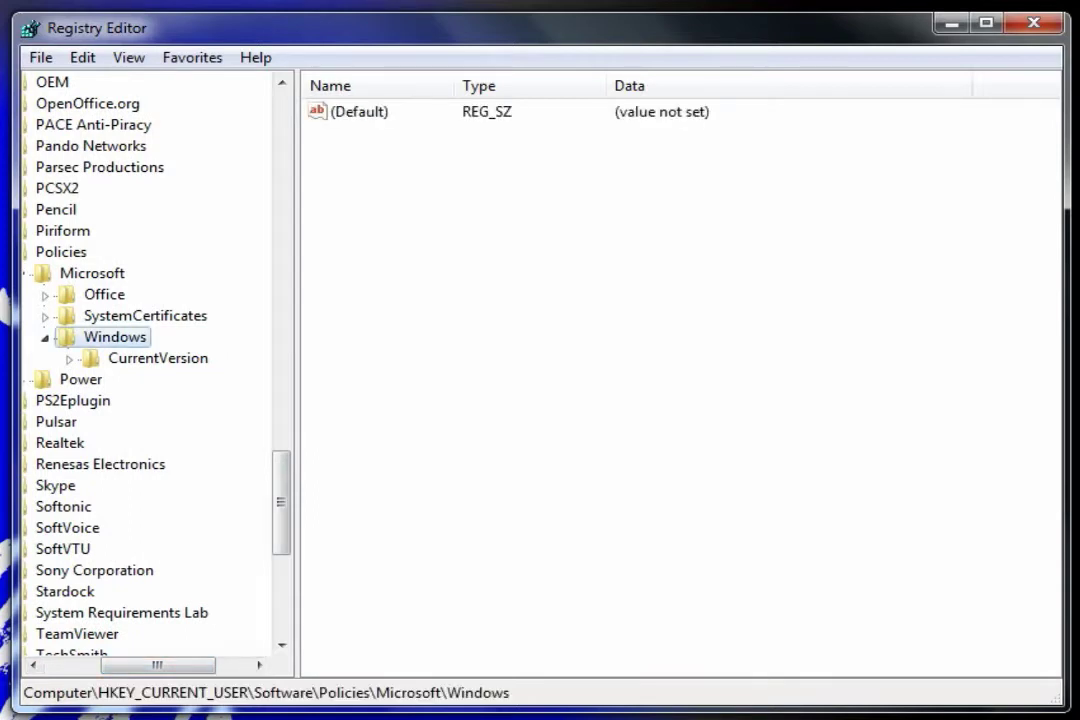
- Create a new key named WindowsUpdate under the Policies\Microsoft\Windows key
right_click(112, 341)
mouse_move(200, 383)
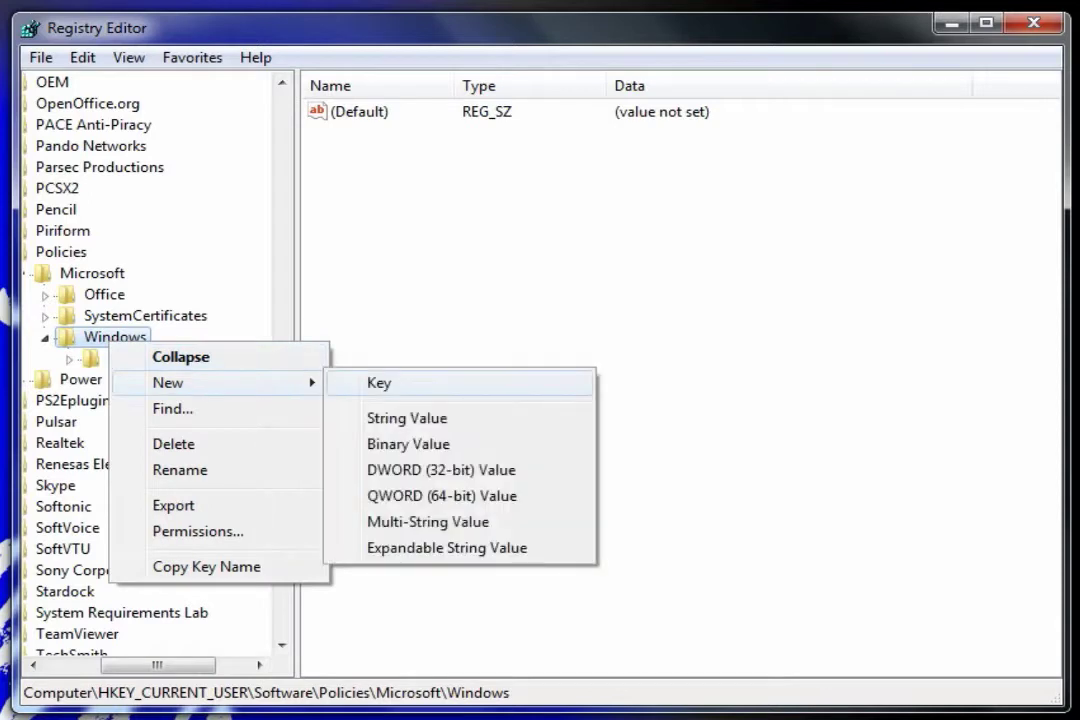
click(379, 383)
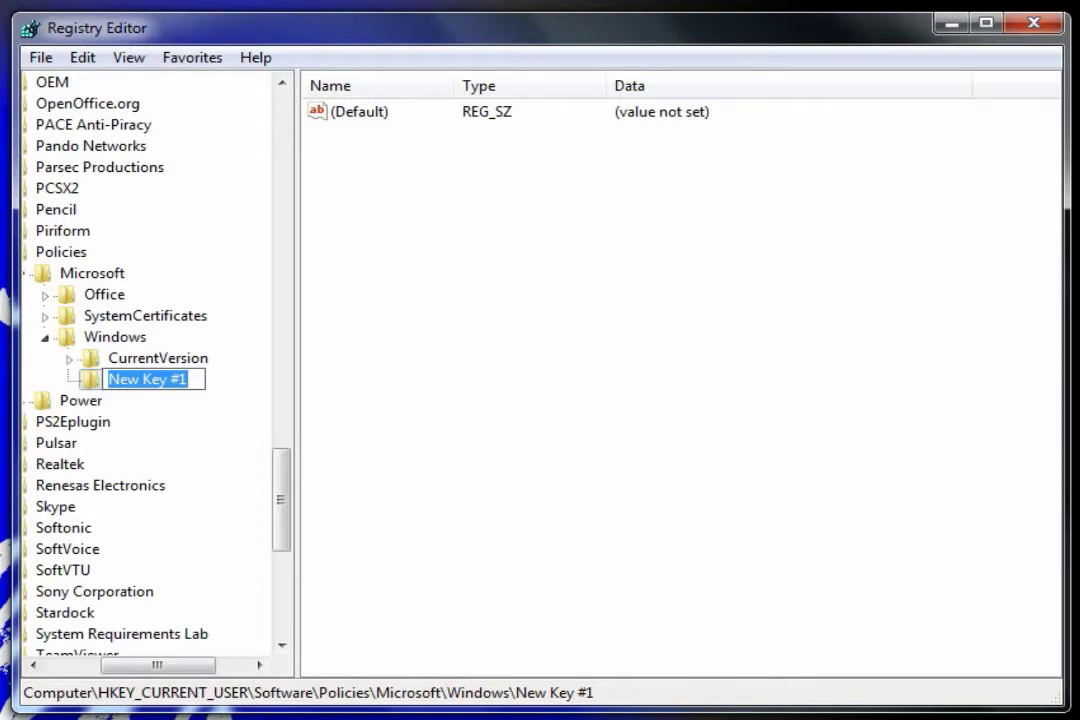
key(BackSpace)
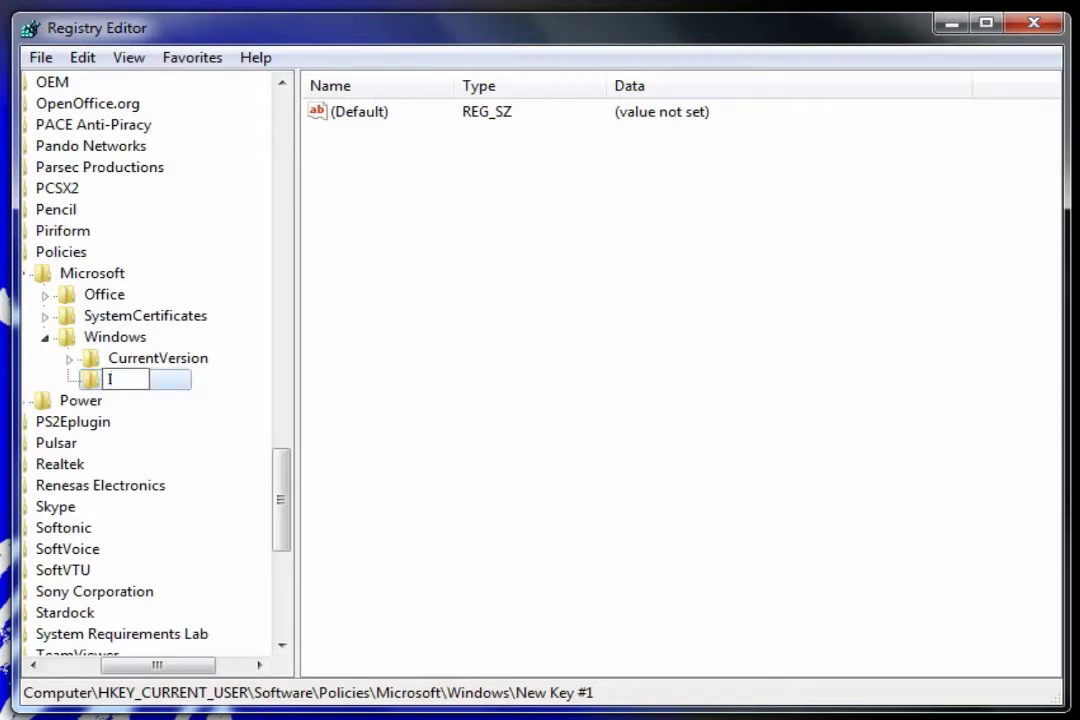
text(Windows)
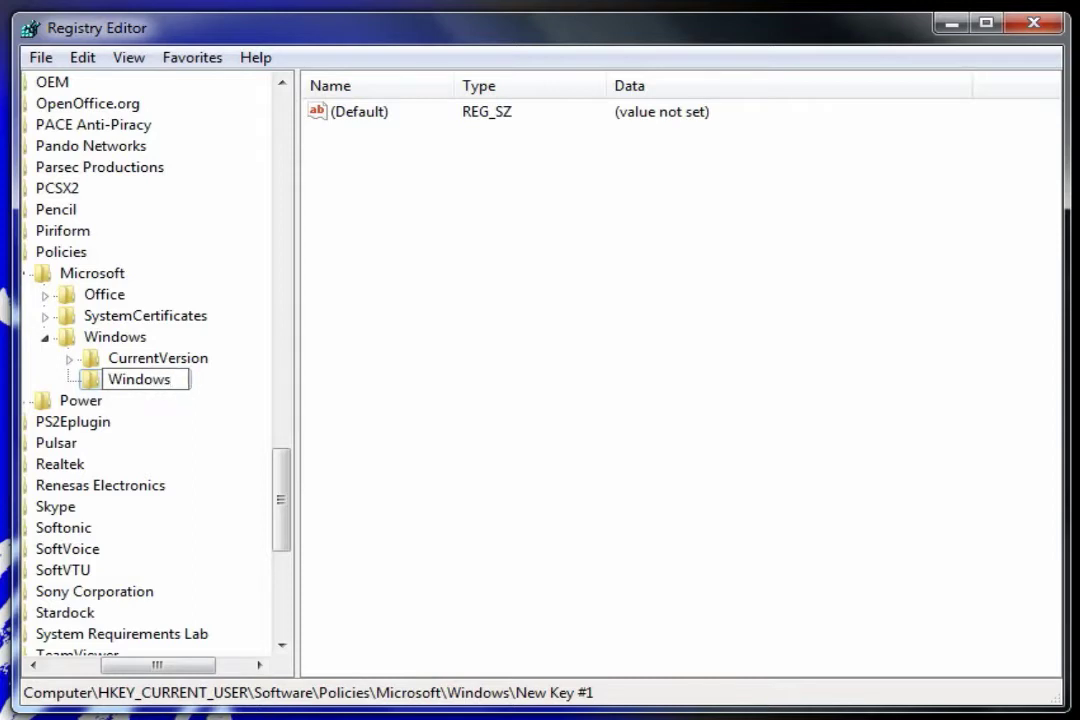
text(Update)
key(Return)
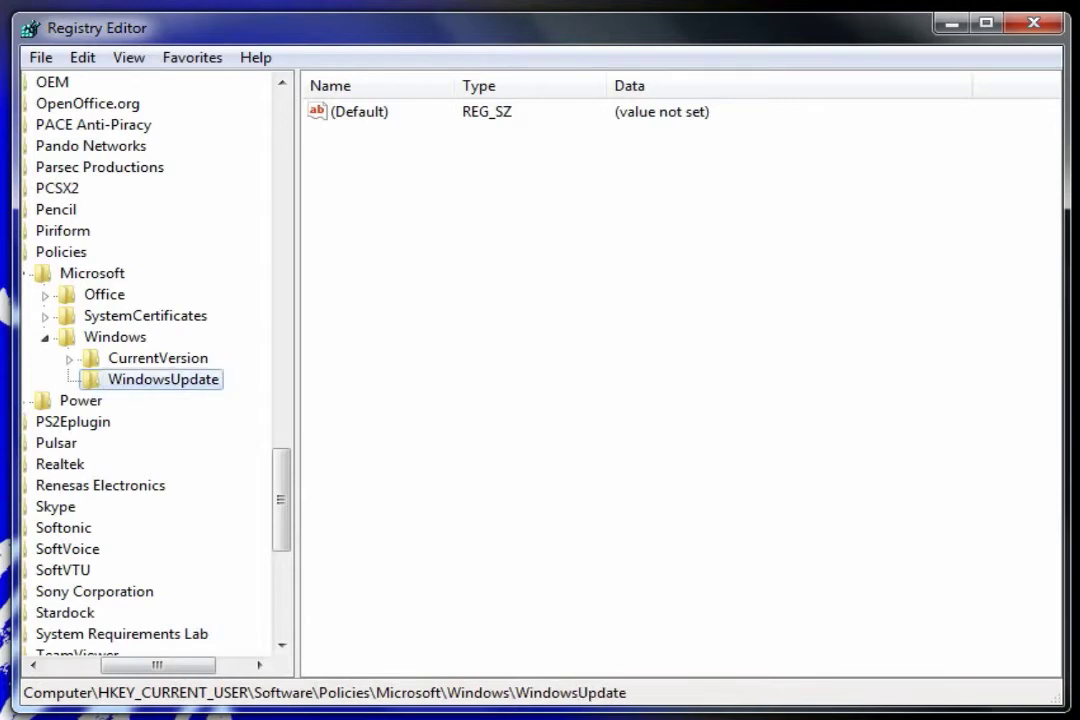
- Create a new subkey named AU inside the WindowsUpdate key
key(shift+F10)
key(Down)
key(Right)
key(Return)
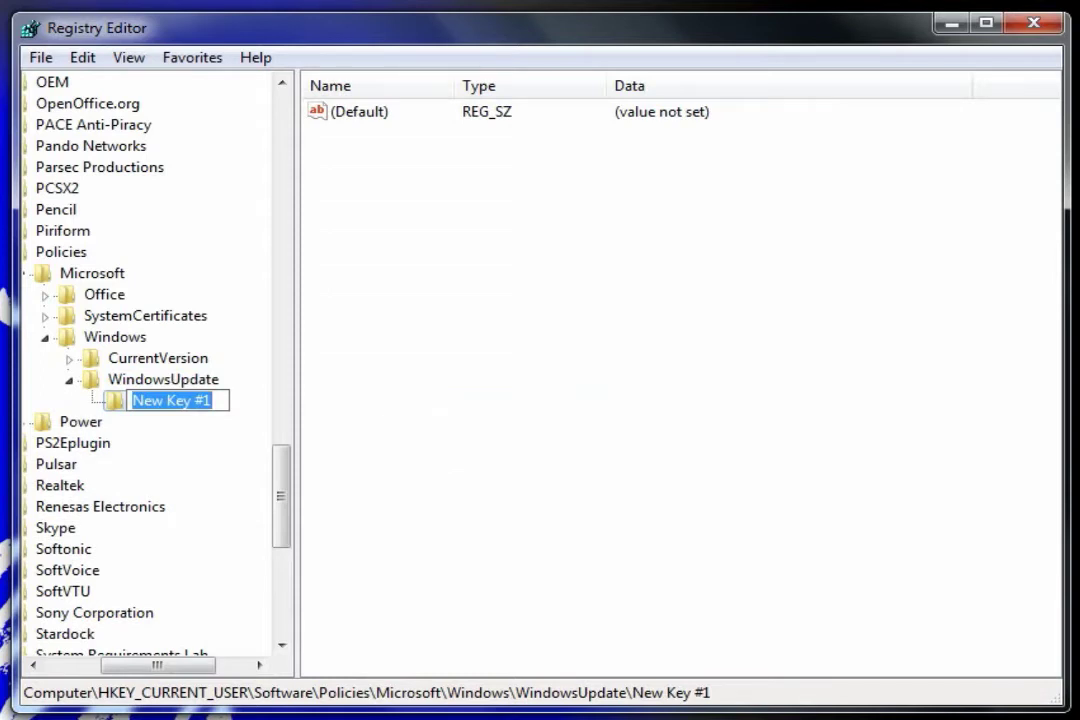
text(AU)
key(Return)
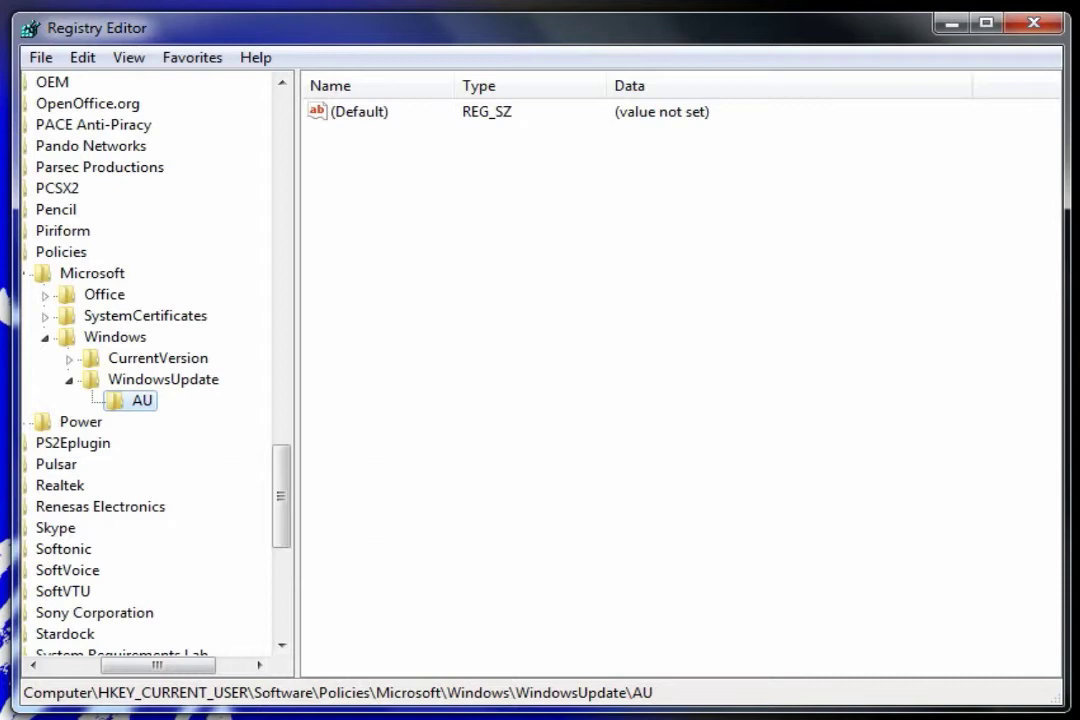
- Add a DWORD (32-bit) value named NoAUAsDefaultShutdownOption to the AU key
key(Tab)
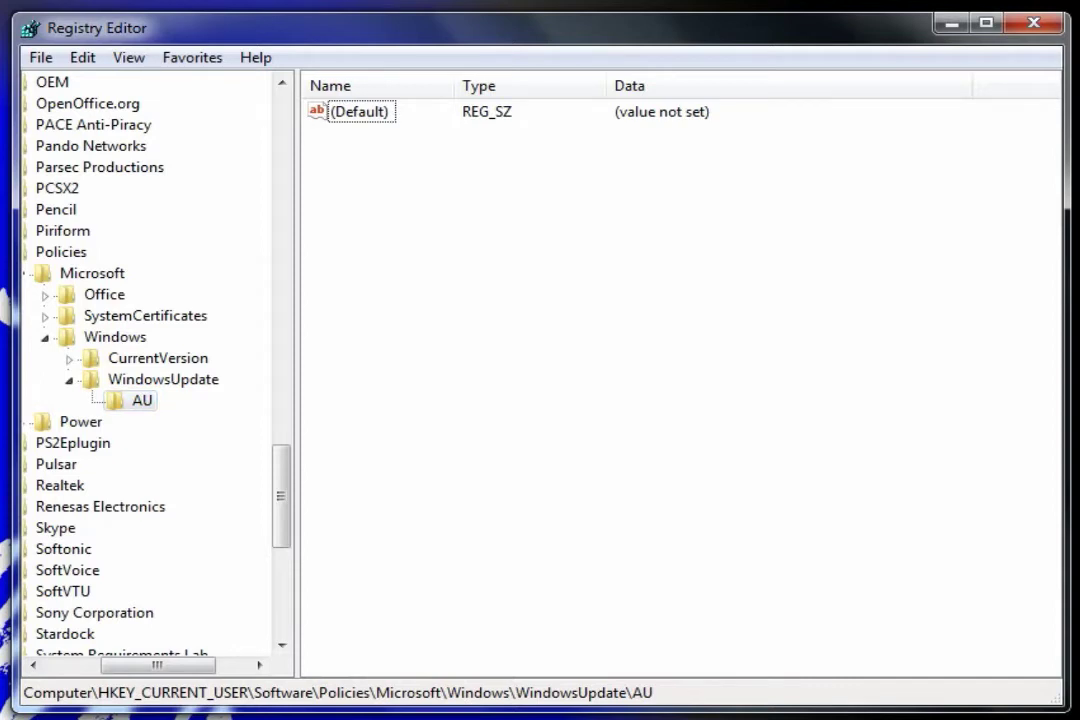
right_click(437, 352)
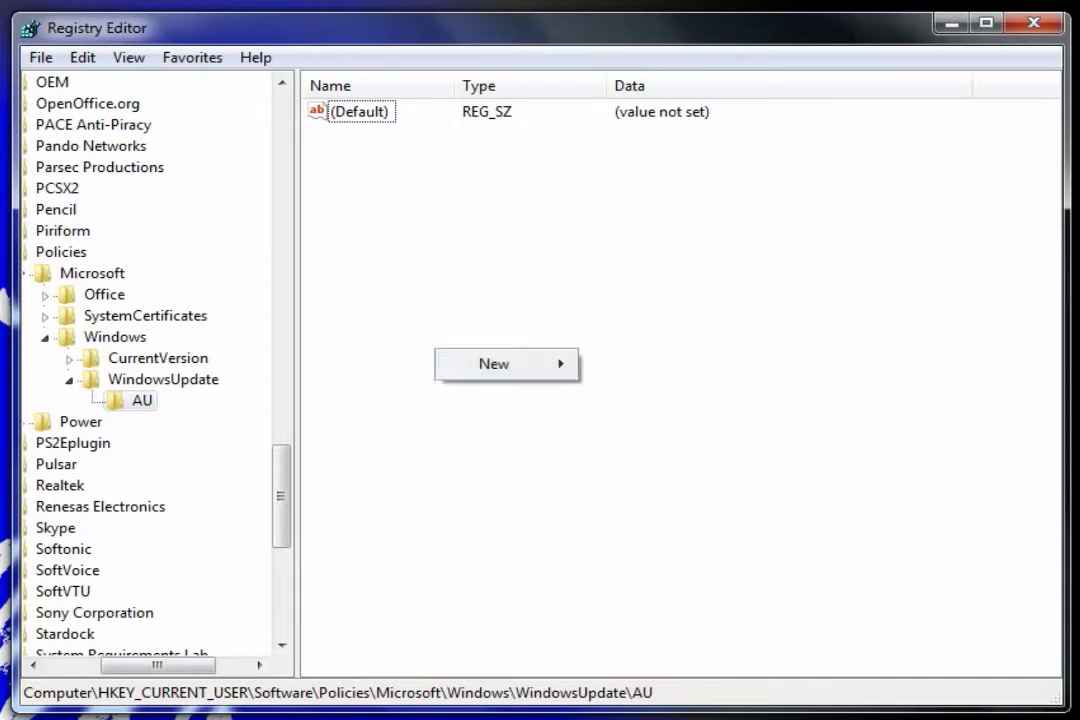
mouse_move(495, 364)
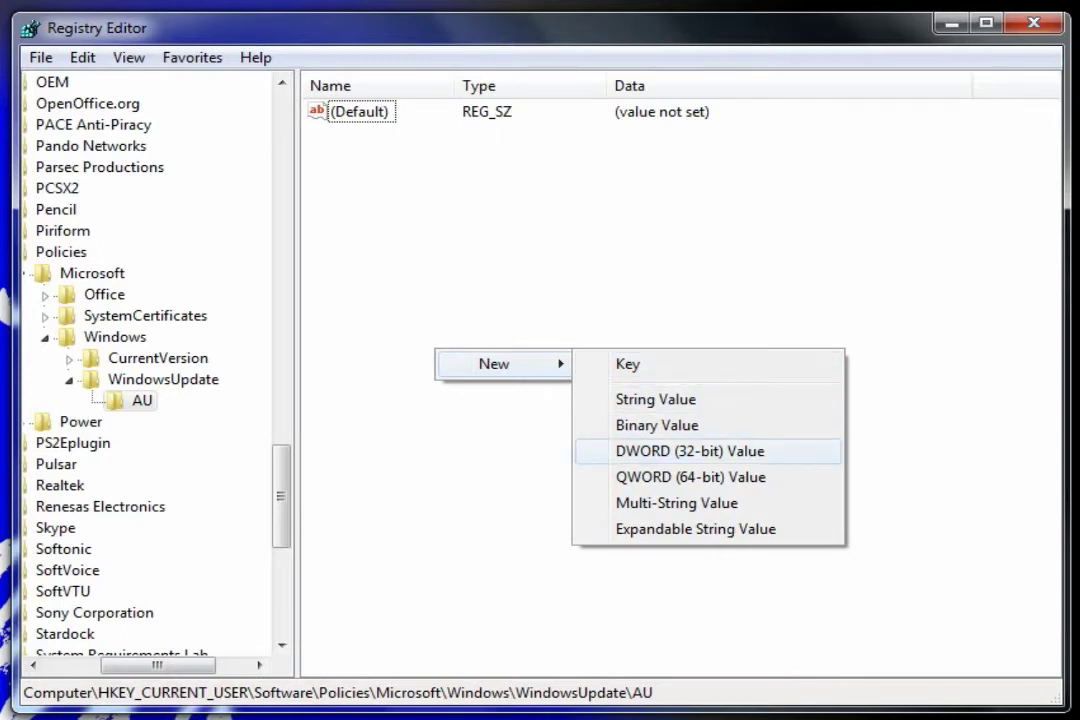
key(Return)
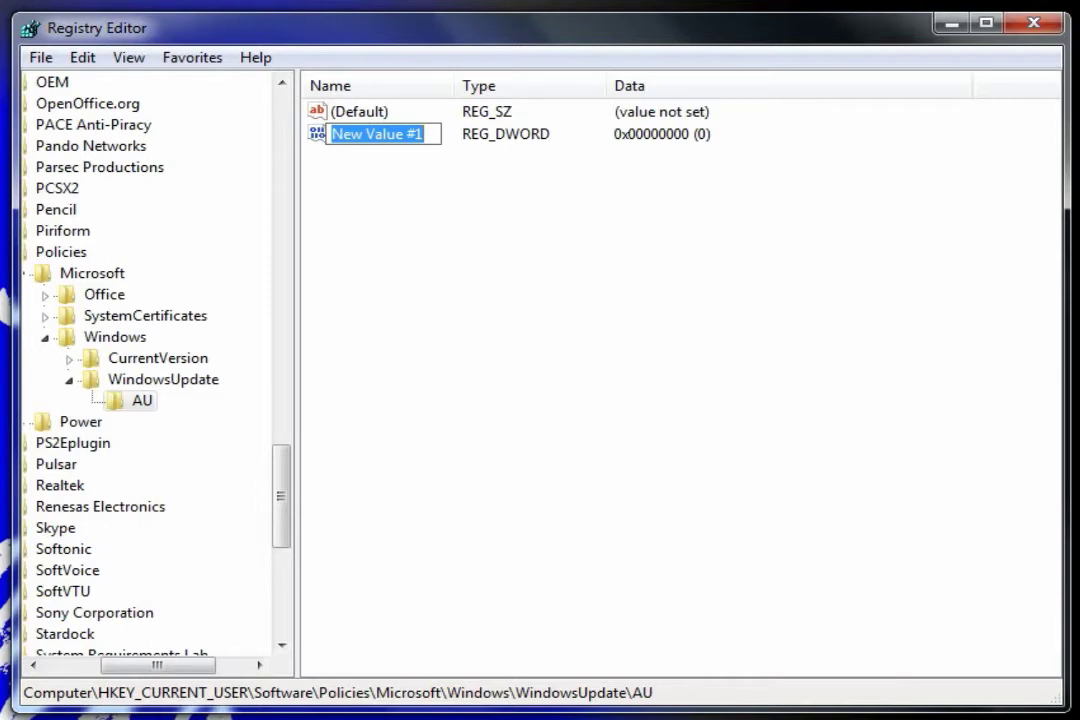
text(NoAUAsDefaultShutdownOption)
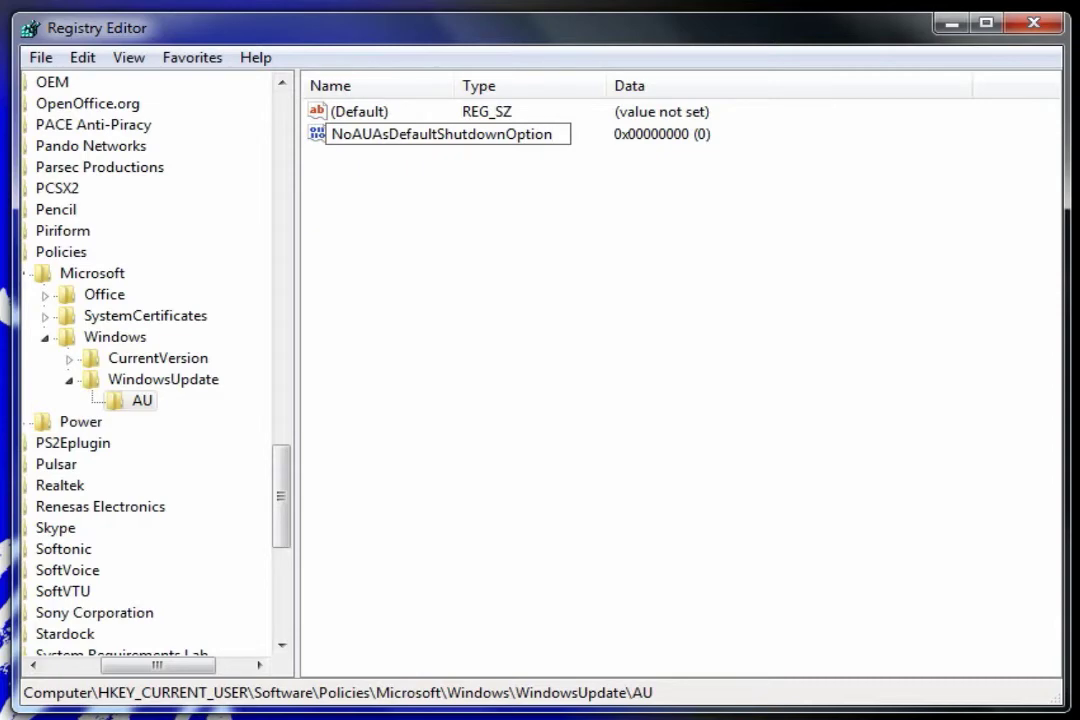
key(Return)
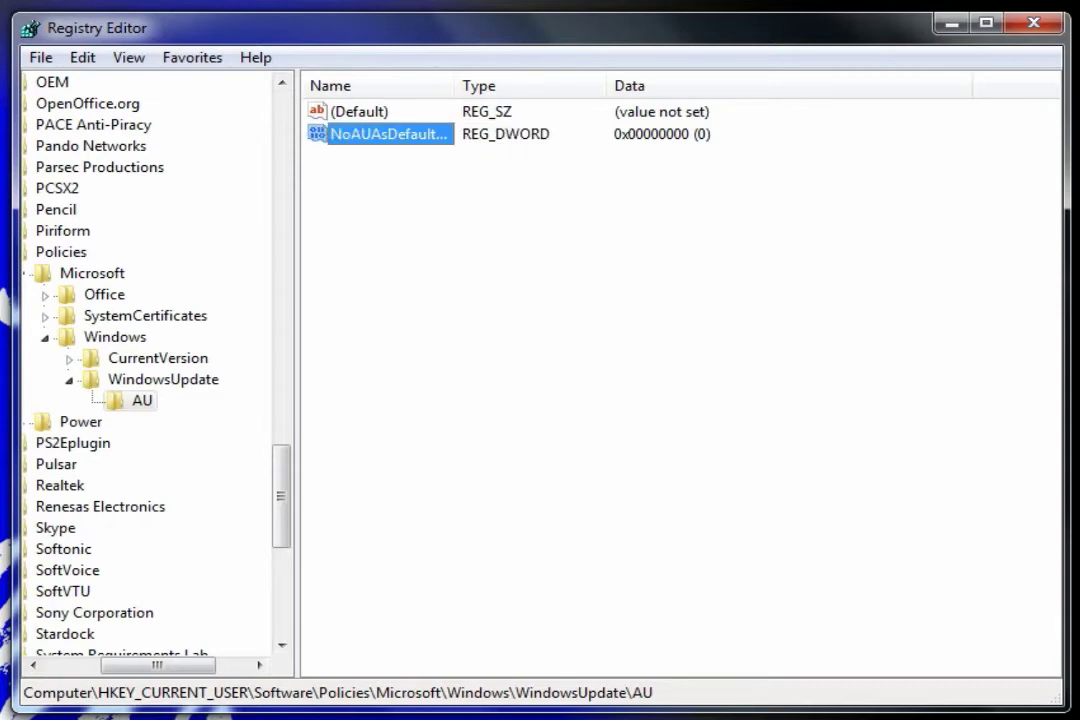
- Set the value data of NoAUAsDefaultShutdownOption to 1
right_click(371, 140)
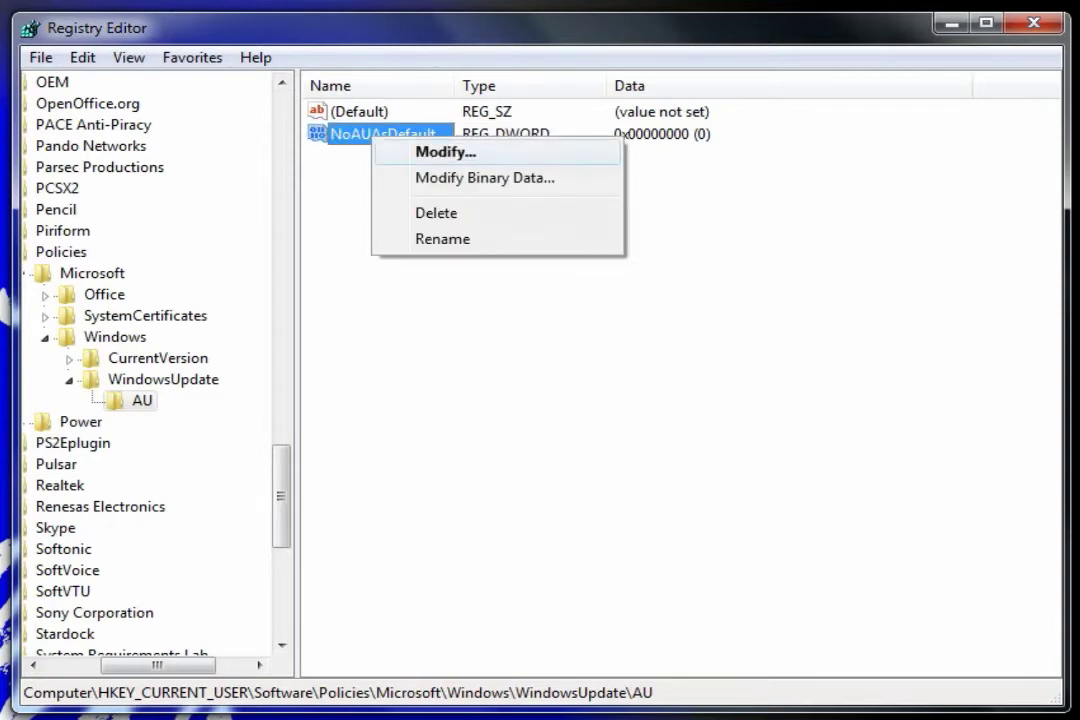
key(Return)
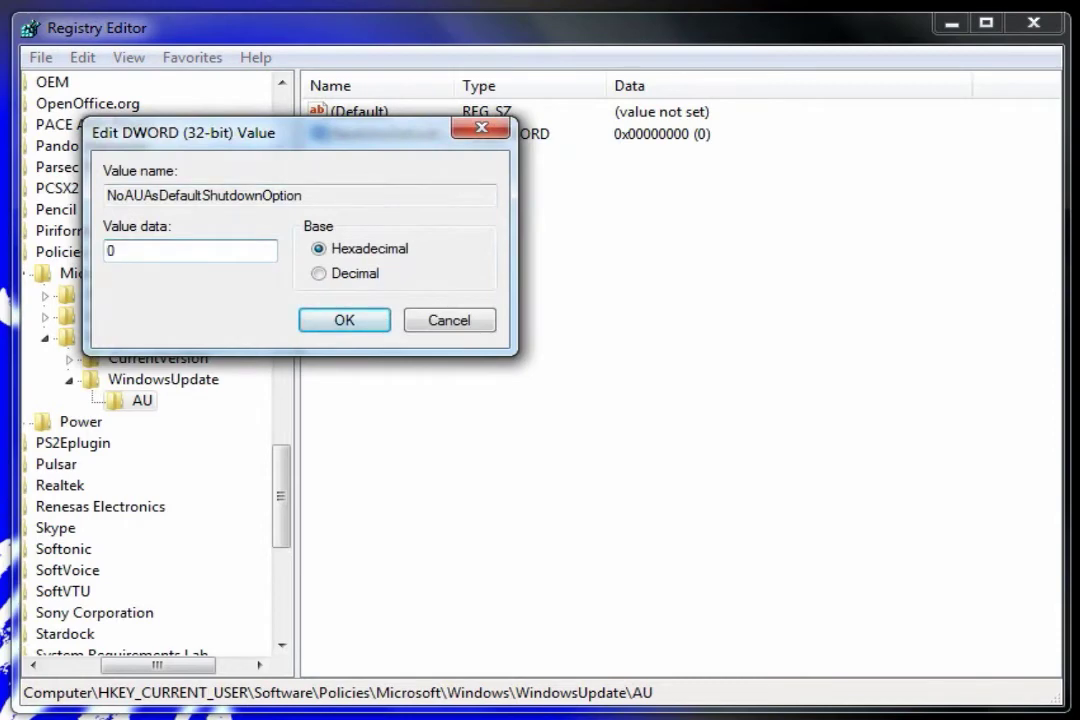
text(1)
key(Return)
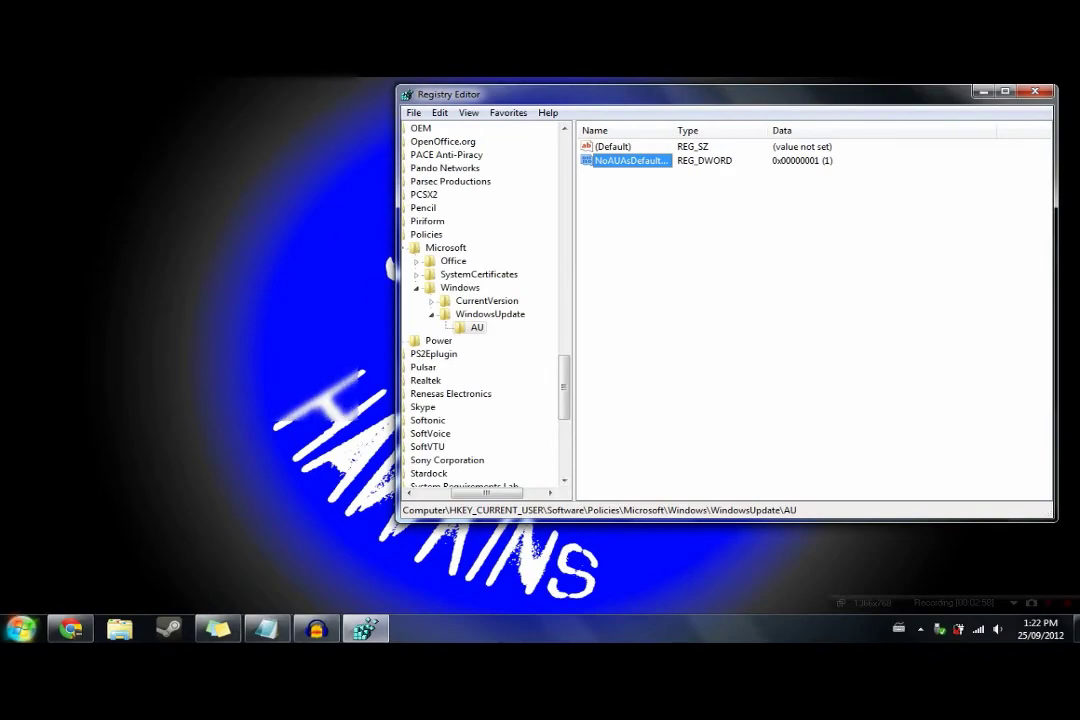
- Examine the Start menu's power options, comparing Shut down, Install updates and shut down, Restart and Sleep without choosing any
key(super)
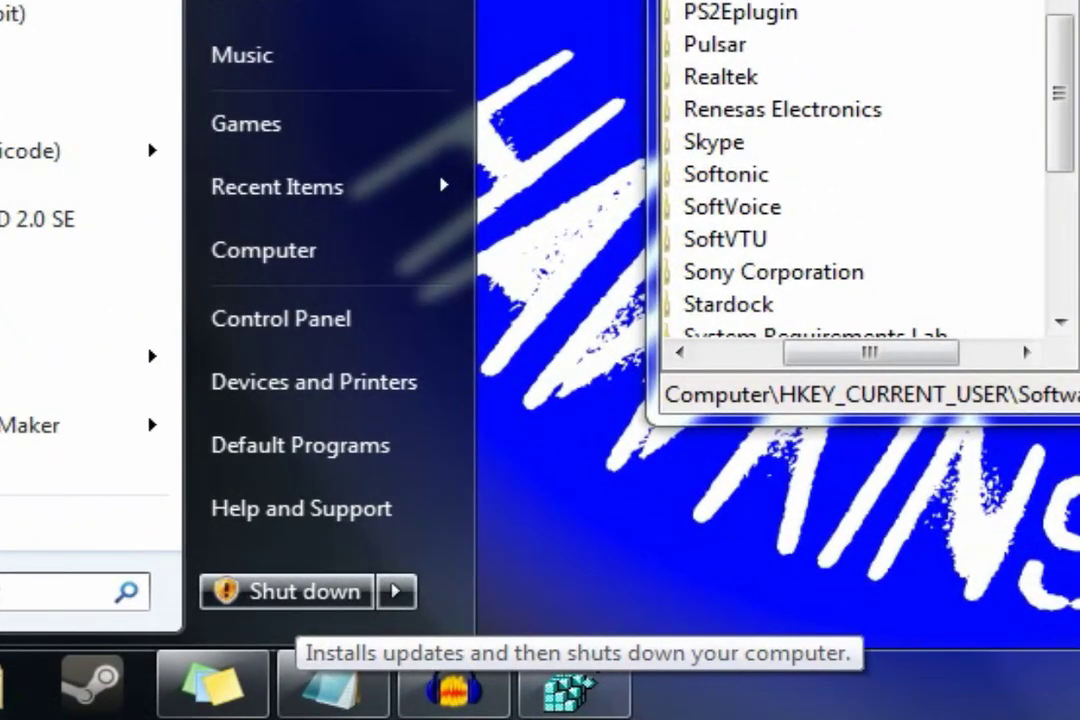
click(385, 591)
key(Up)
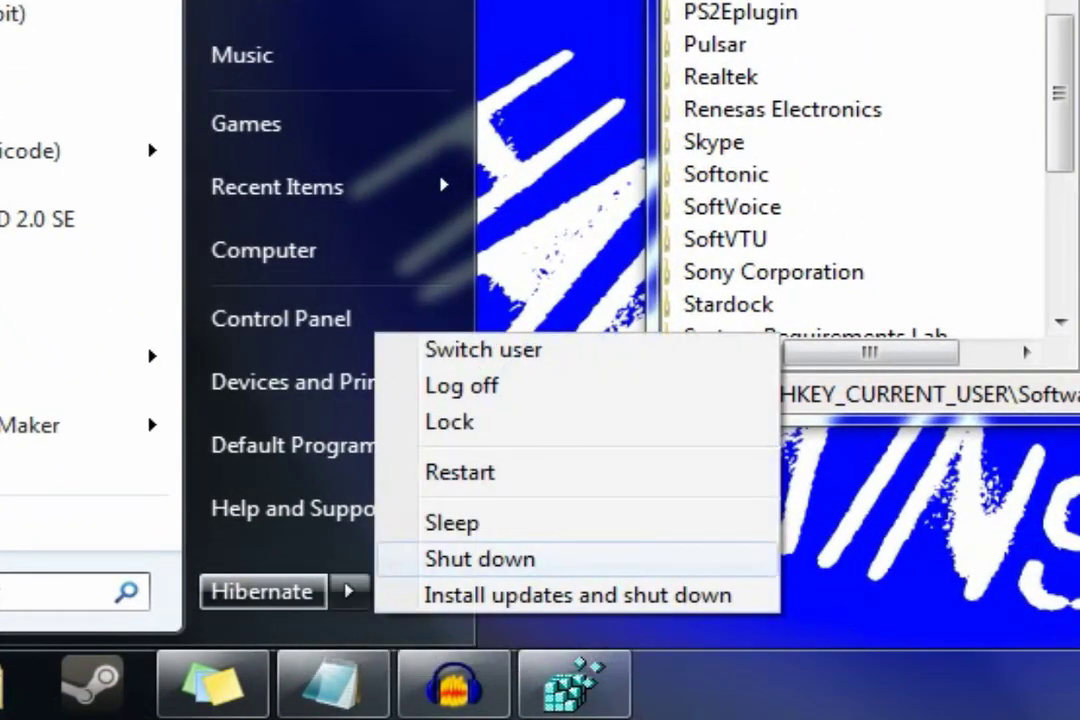
key(Down)
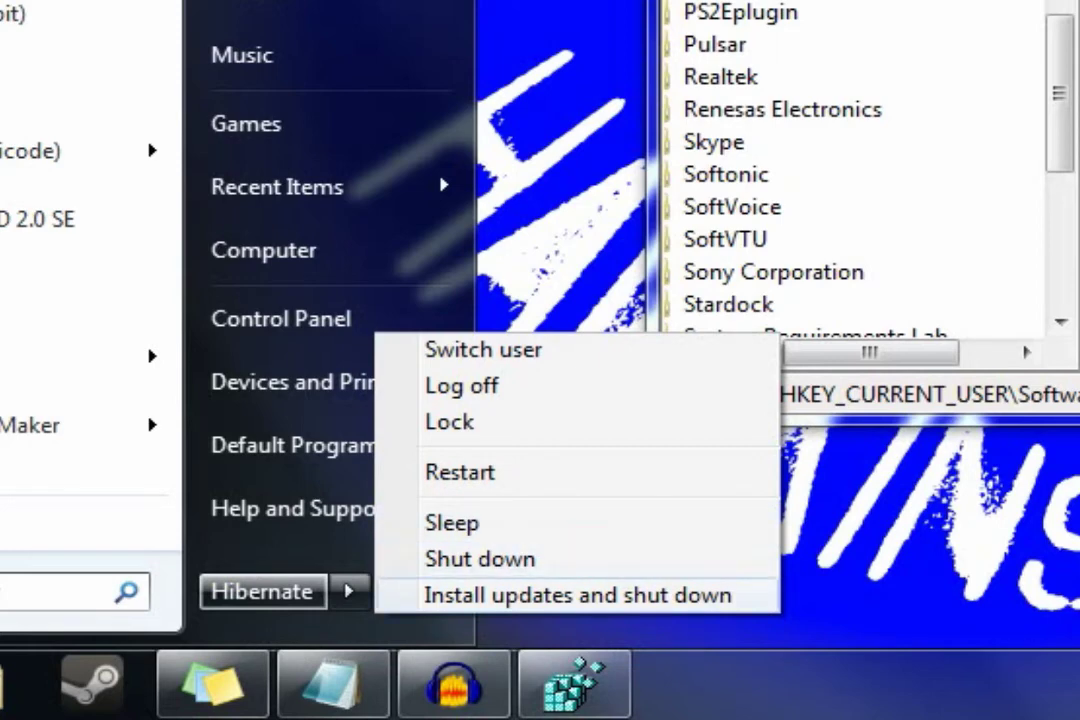
key(Up)
key(Up)
key(Up)
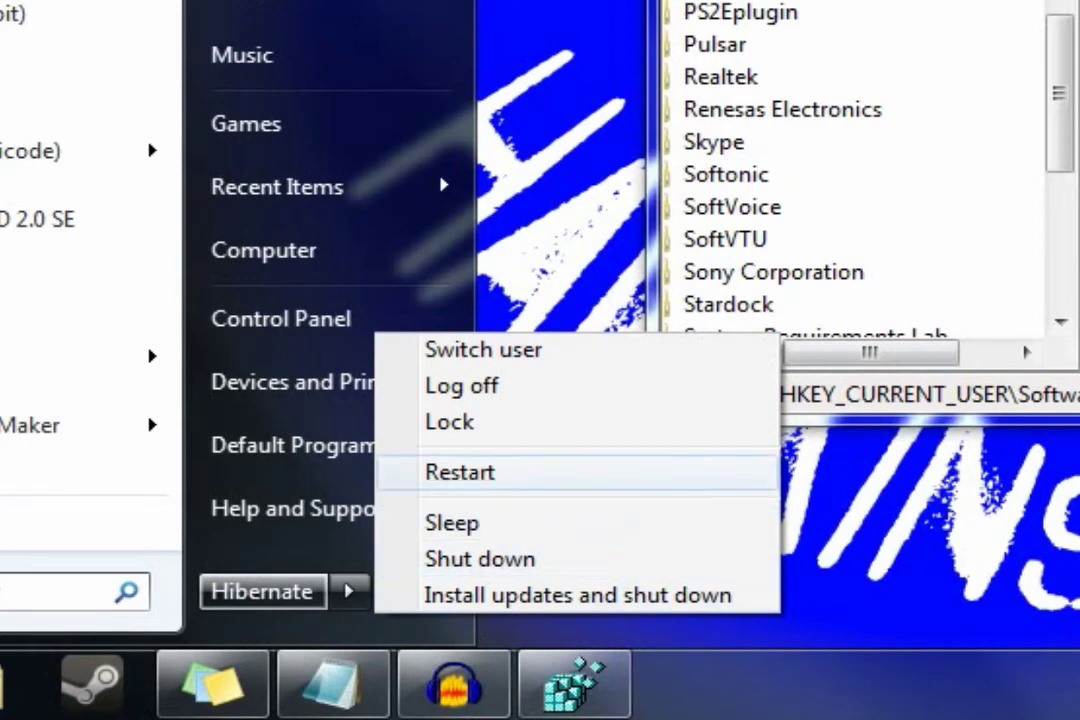
key(Down)
key(Down)
key(Down)
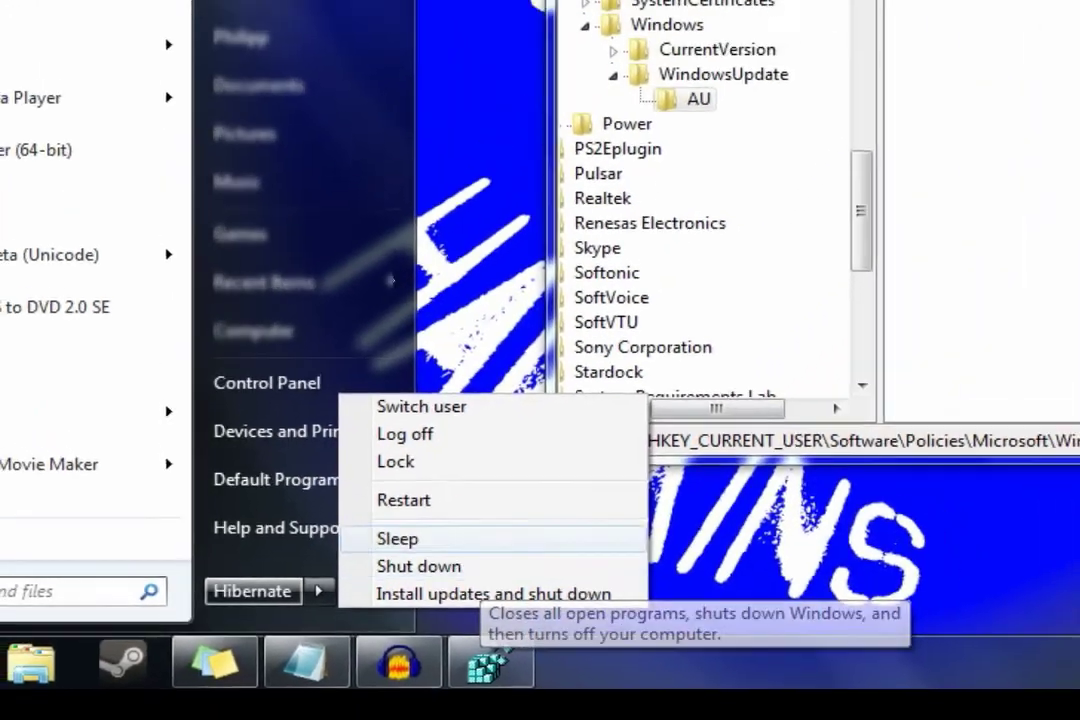
key(Escape)
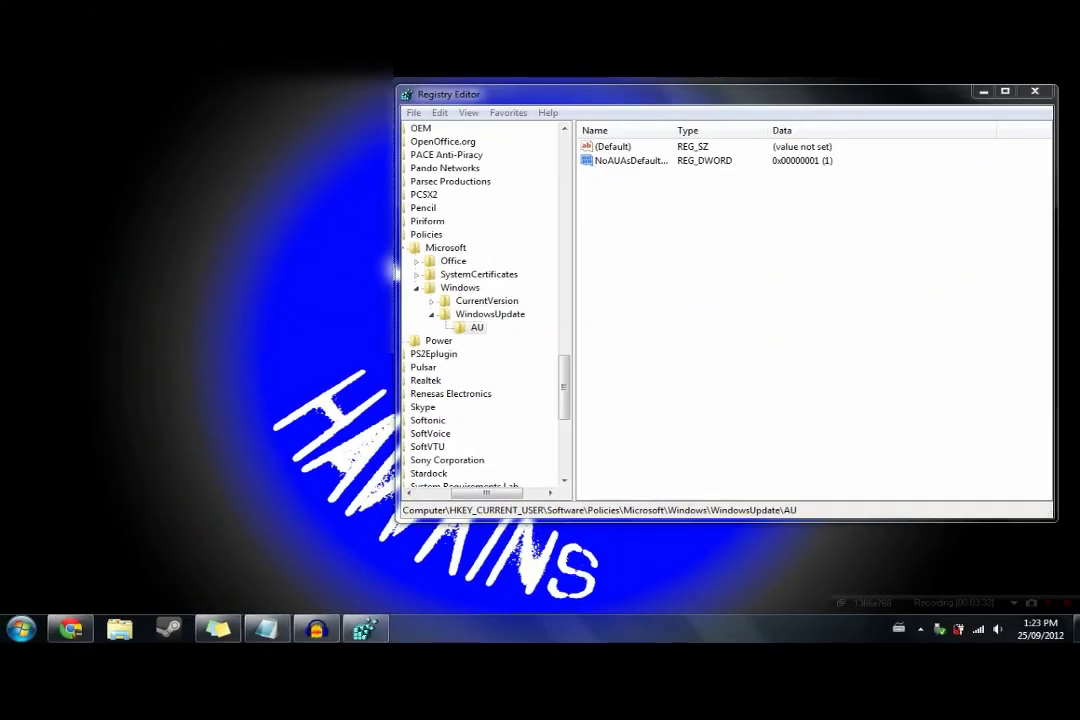